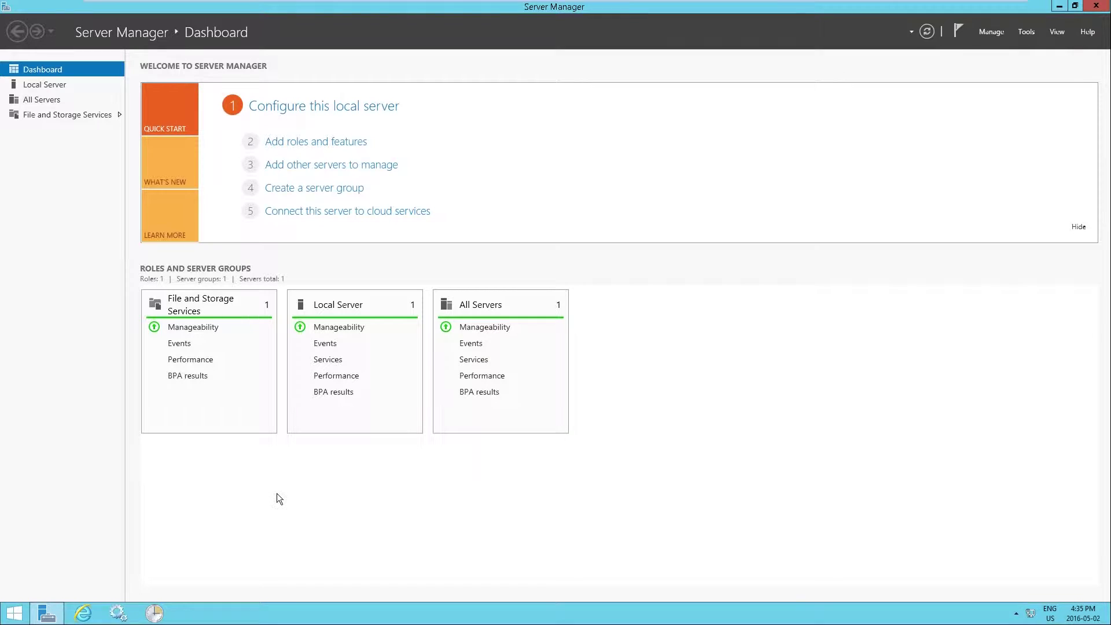
mouse_move(48, 617)
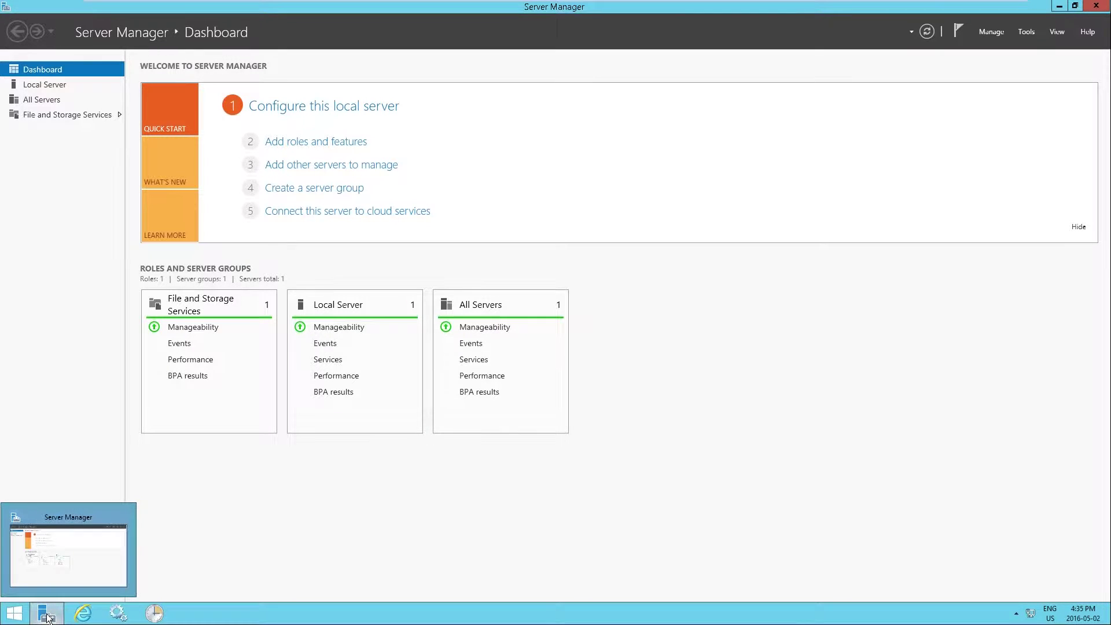
click(16, 617)
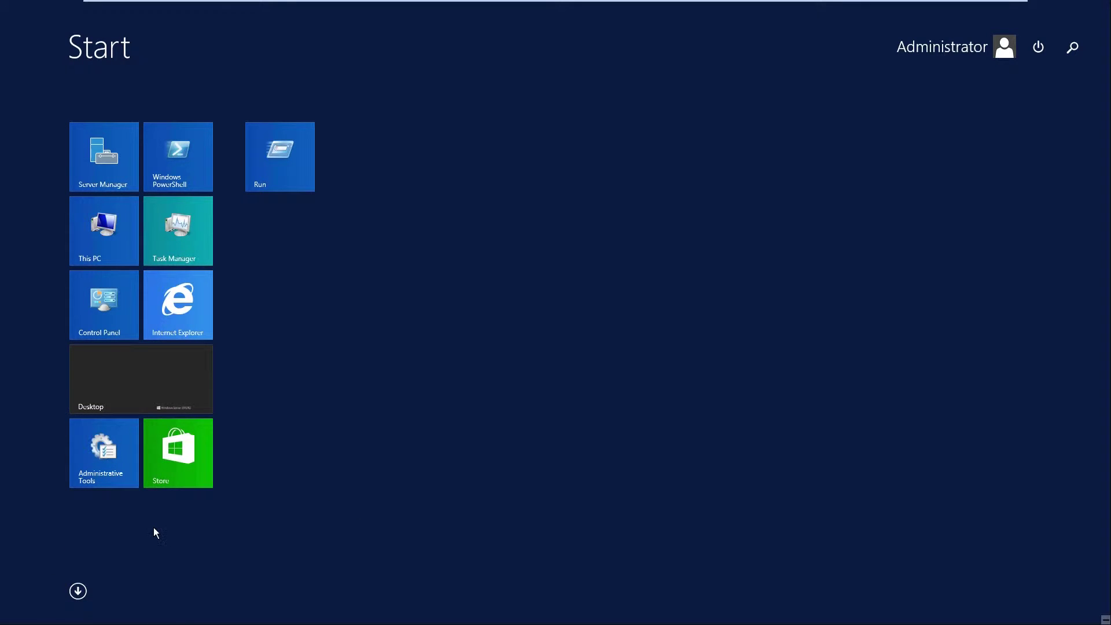
click(79, 591)
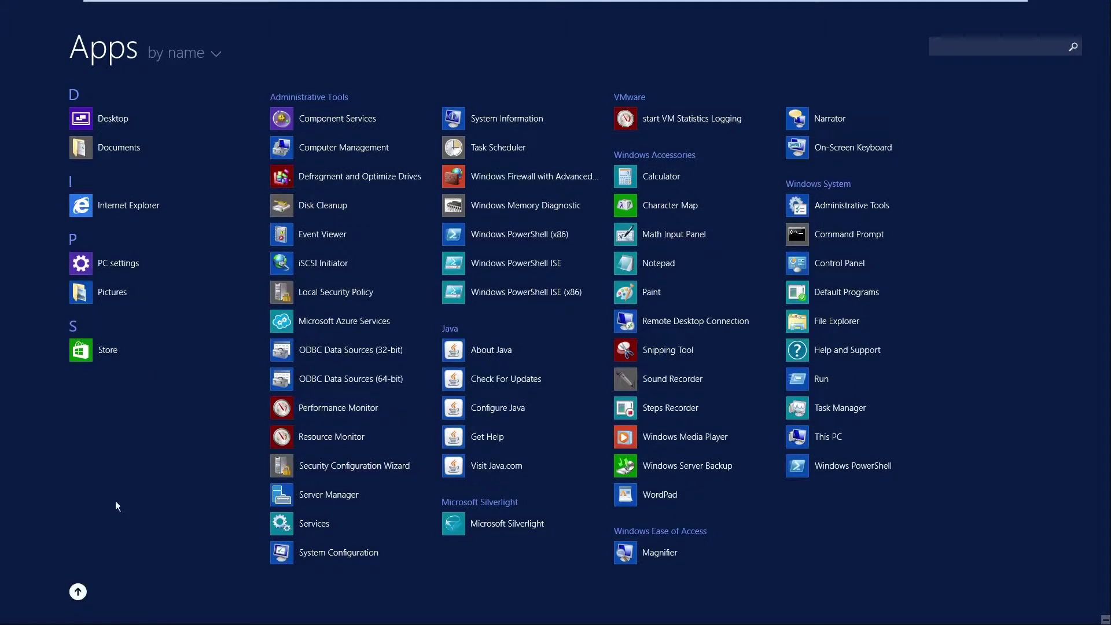
click(78, 591)
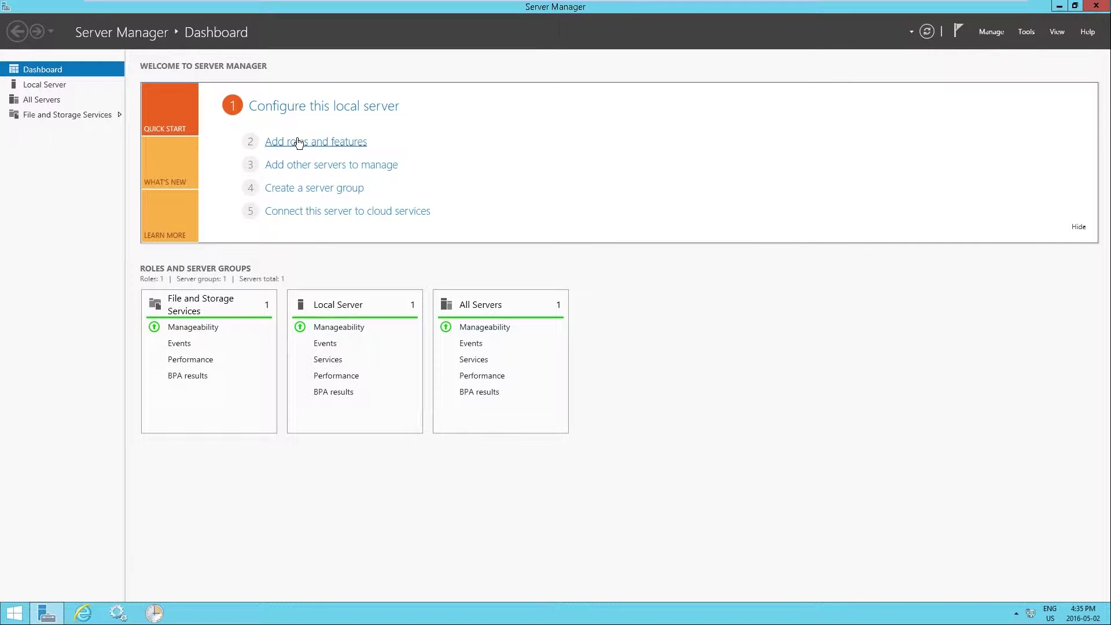
- Start adding roles and features with a role-based installation on the W2012-R2 server
click(272, 144)
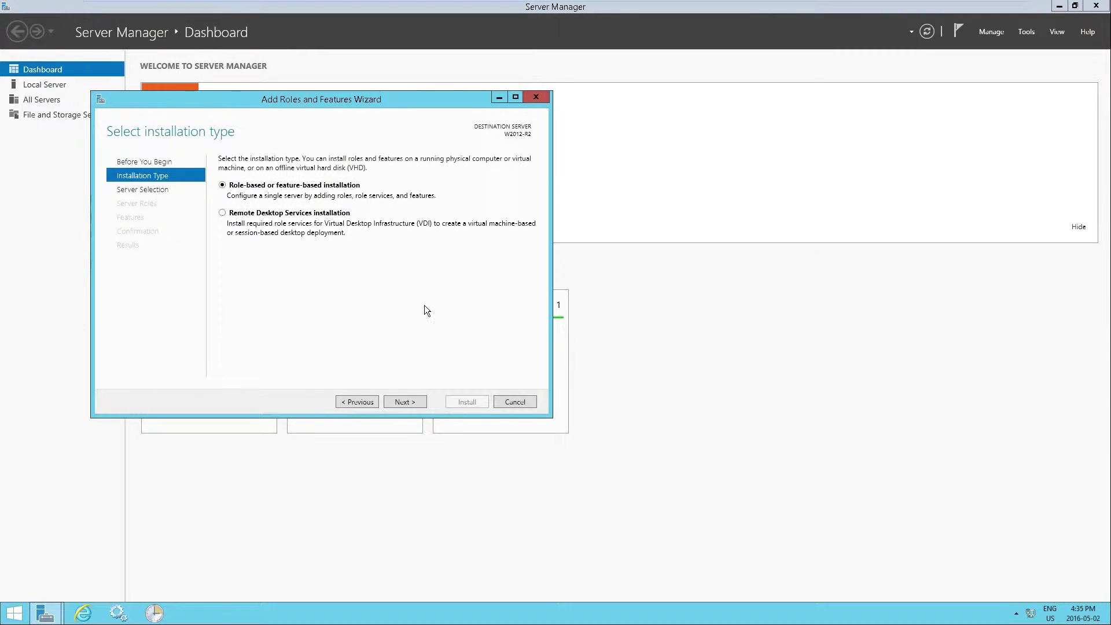
click(404, 403)
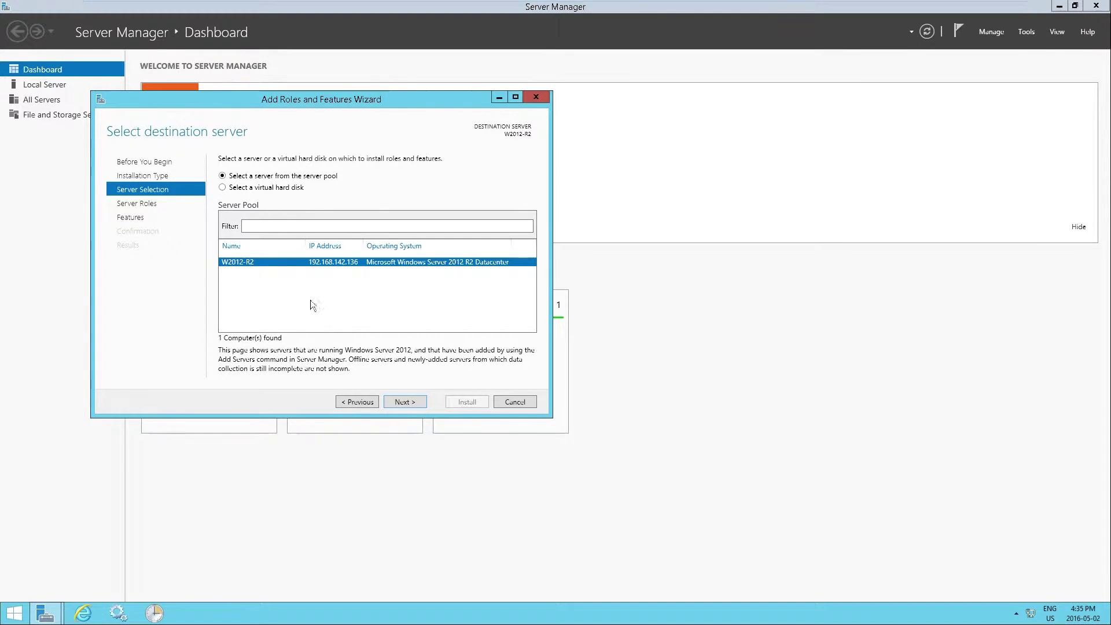
click(401, 402)
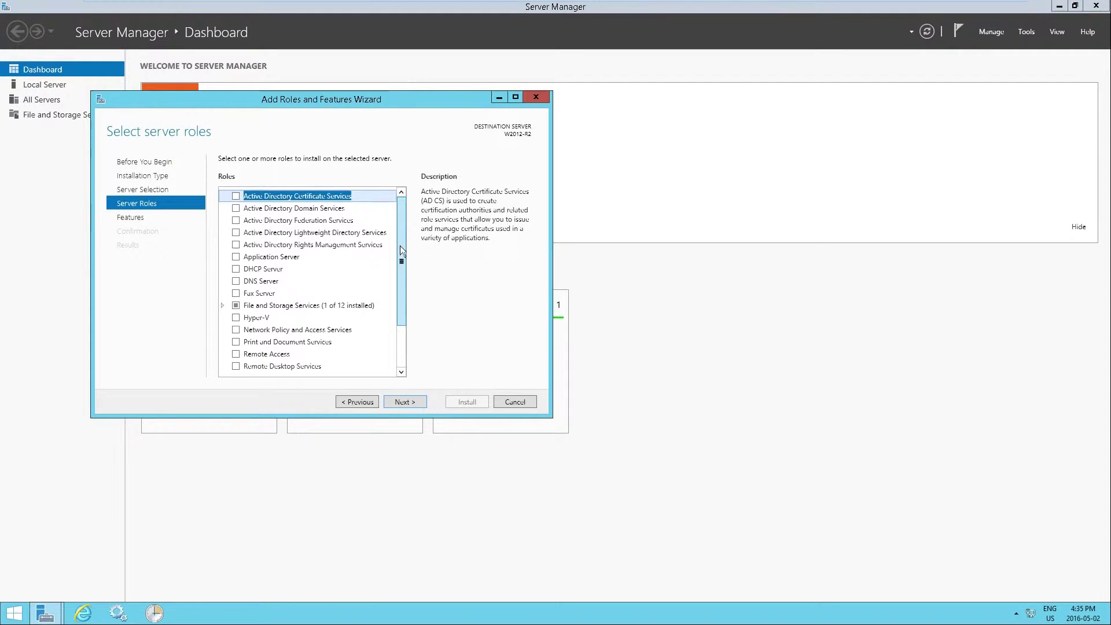
- Select the Web Server (IIS) role including its management tools, and continue to the feature selection
scroll(401, 243, down, 2)
click(237, 329)
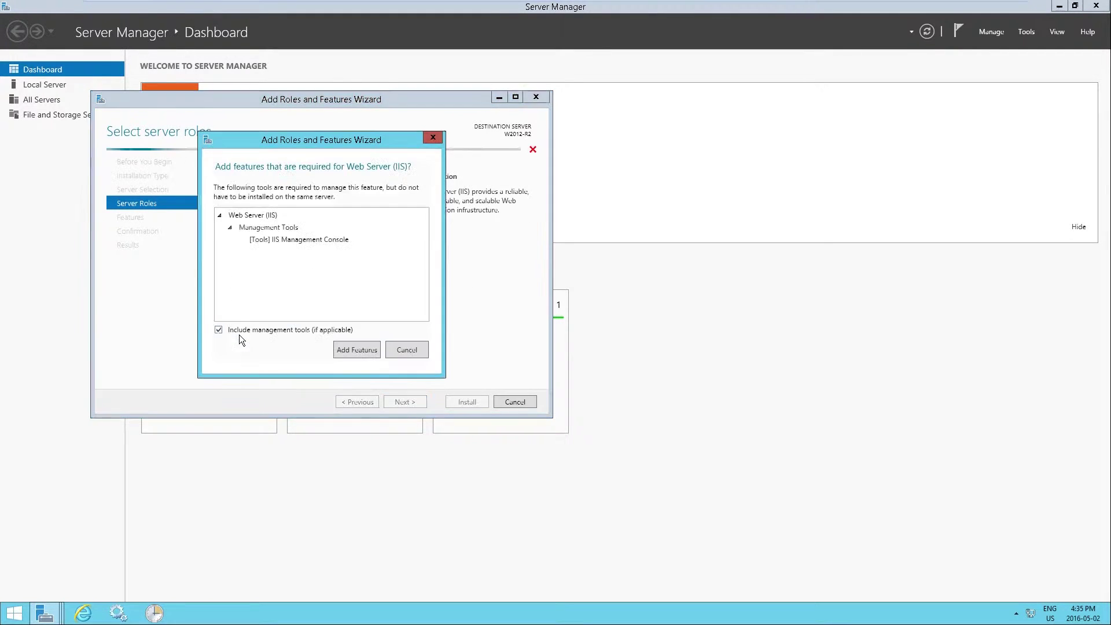
click(360, 347)
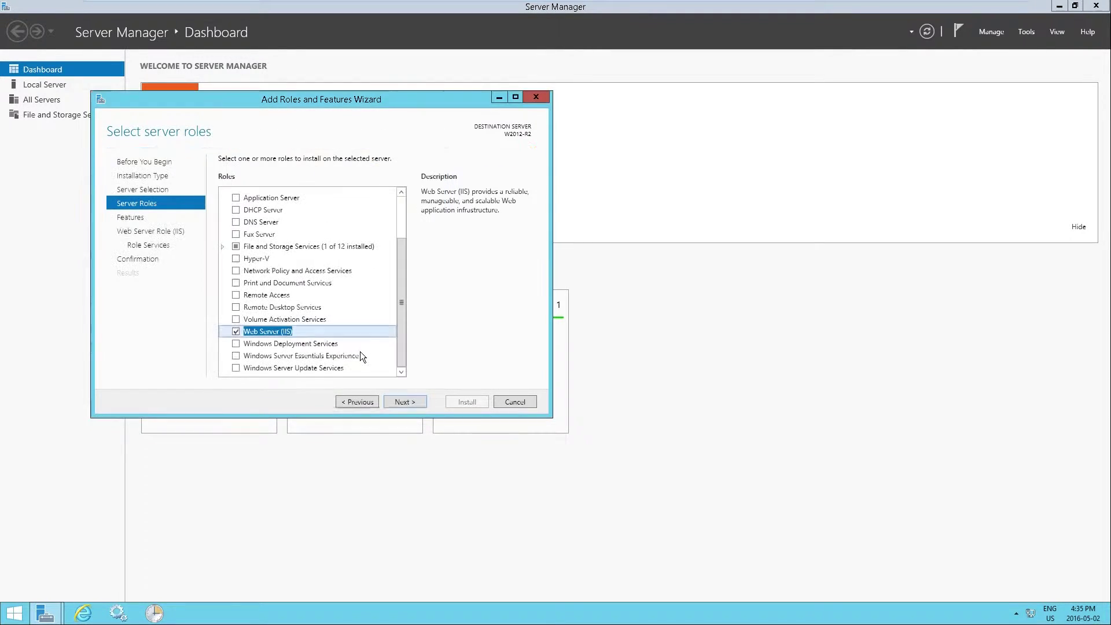
click(406, 401)
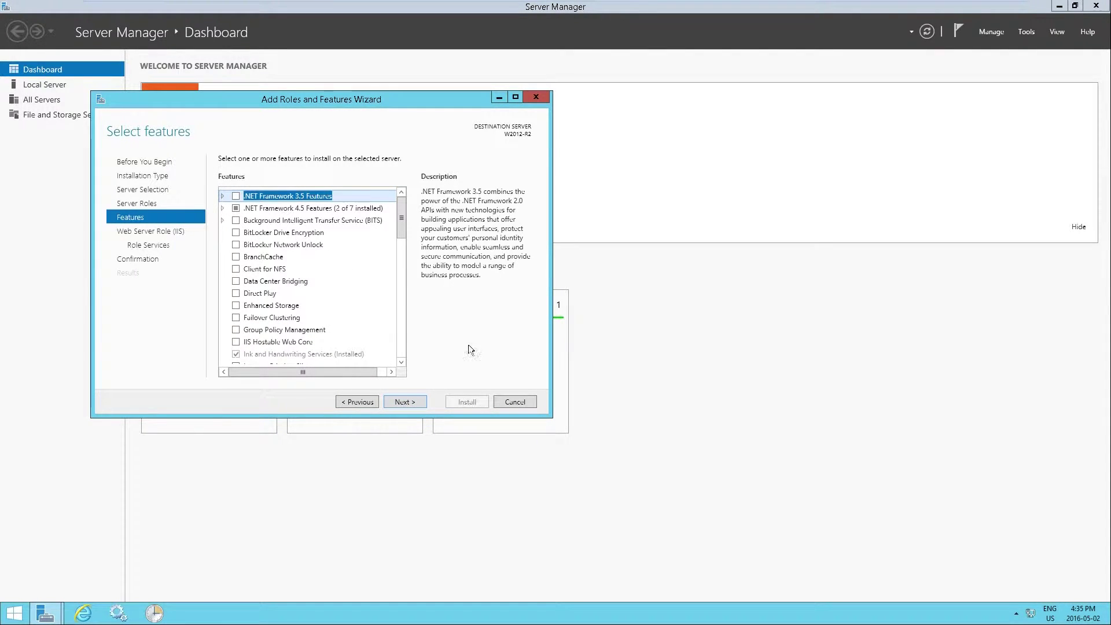
- Install the Web Server (IIS) role with the default features and role services, and close the wizard when installation finishes
mouse_move(402, 211)
mouse_down()
mouse_move(403, 335)
mouse_move(413, 209)
mouse_up()
click(404, 406)
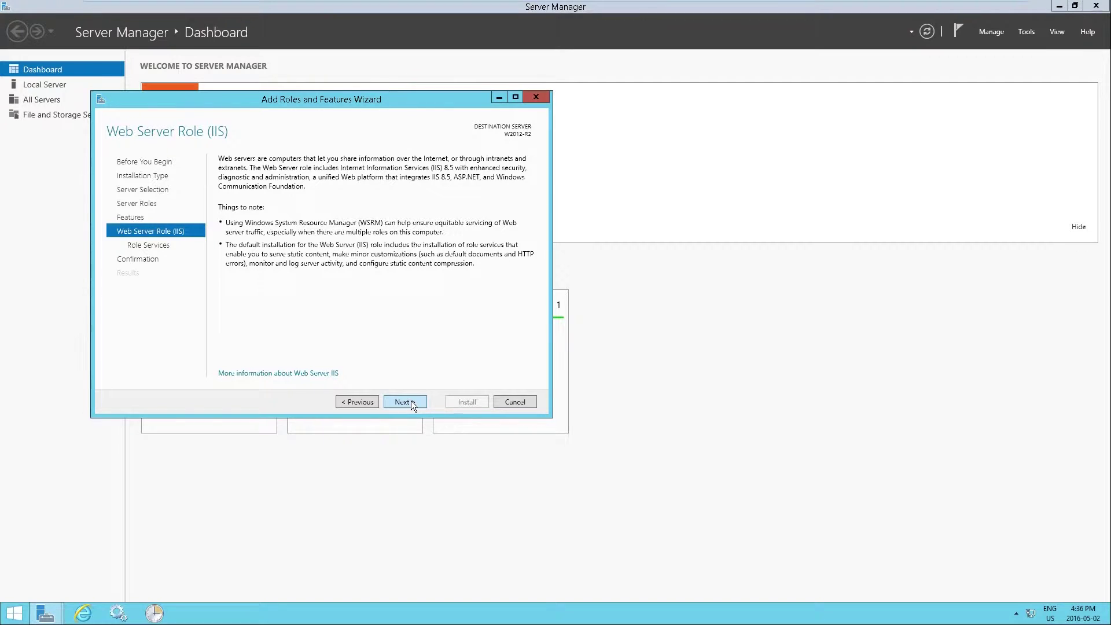
click(411, 404)
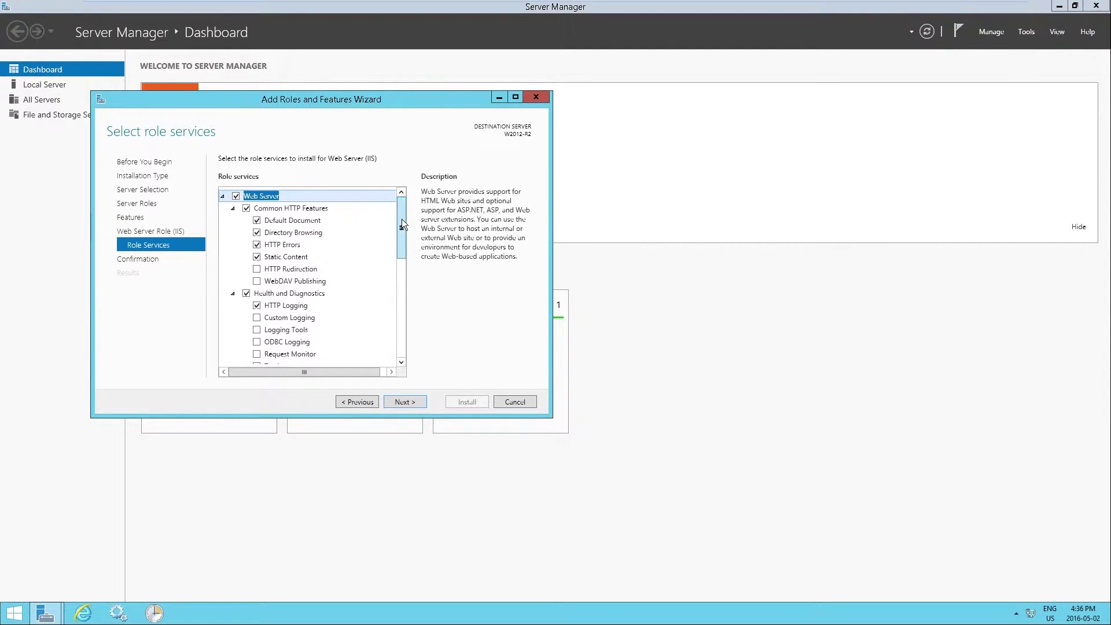
drag(402, 218, 401, 327)
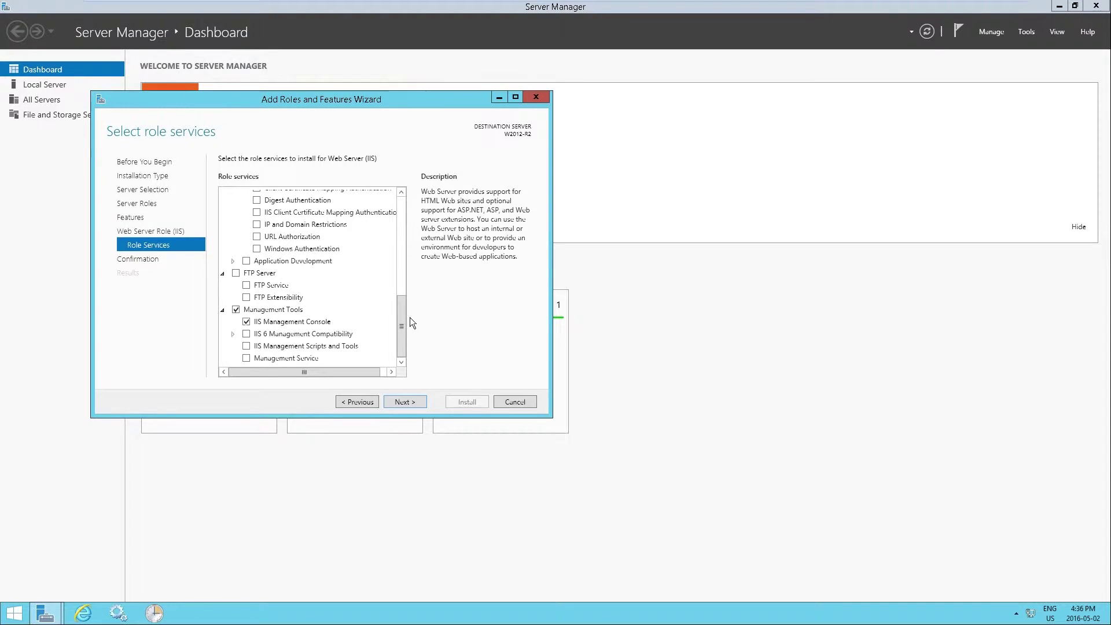
click(404, 401)
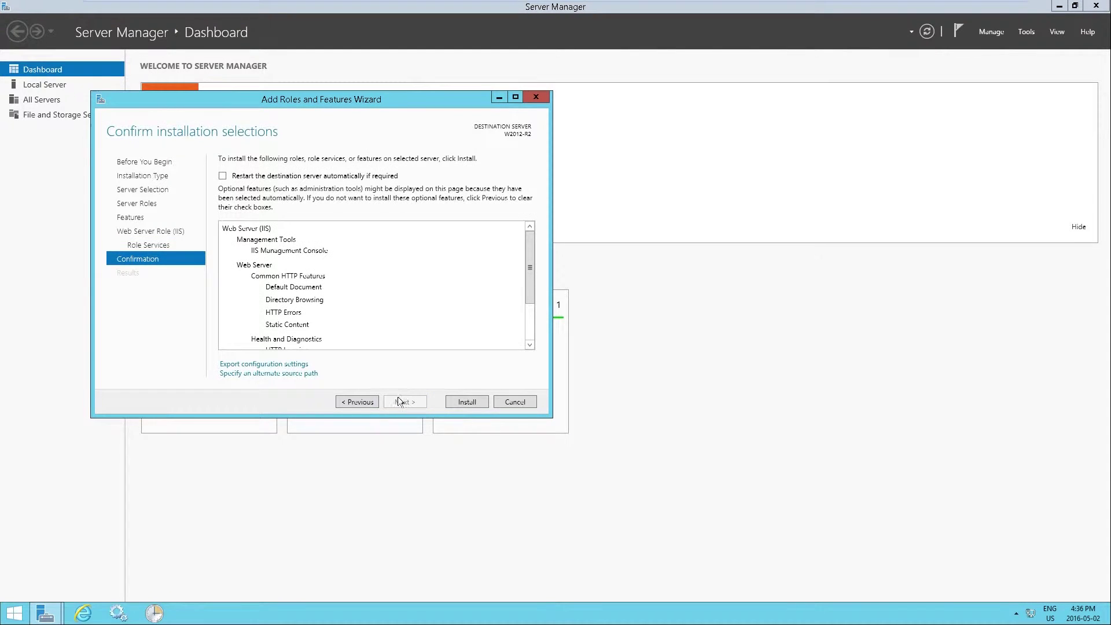
click(461, 402)
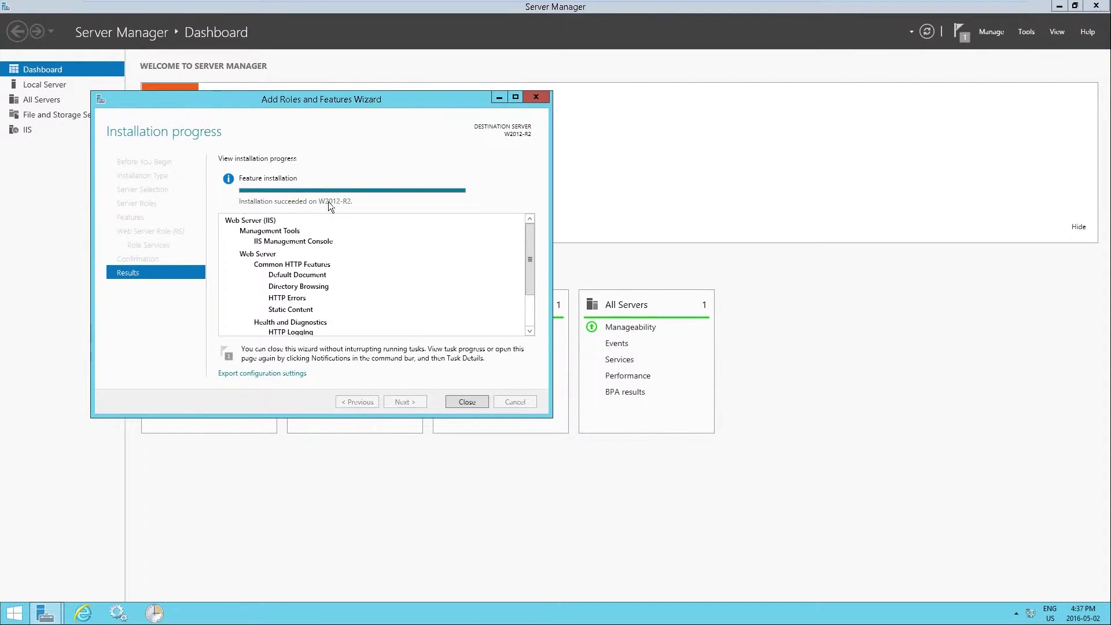
click(471, 400)
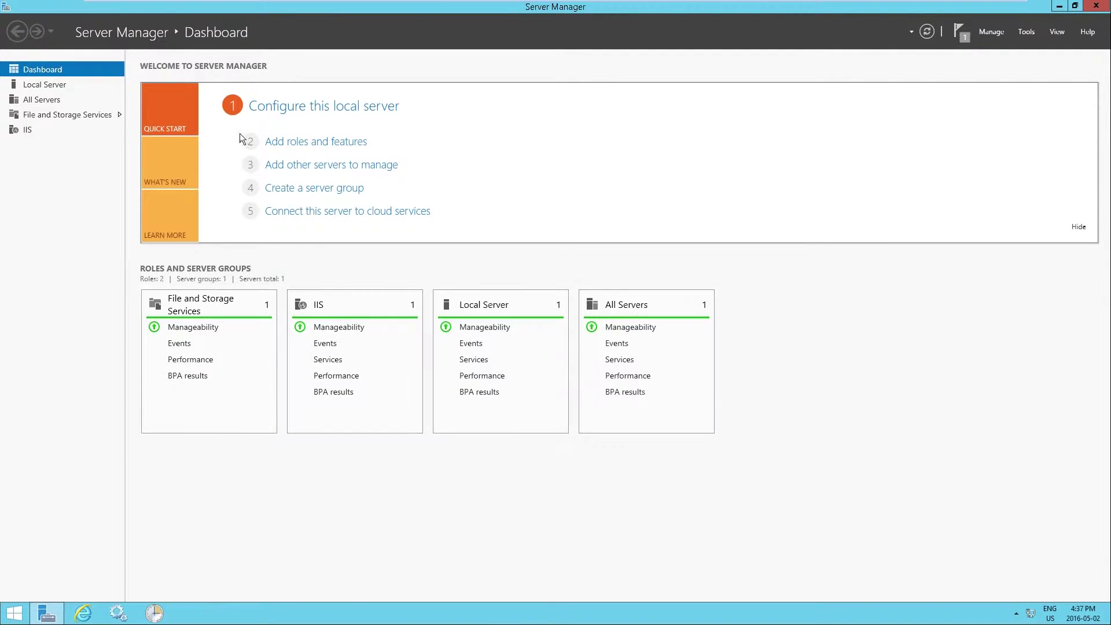
- Close Server Manager and pin Internet Information Services (IIS) Manager to Start
click(1097, 5)
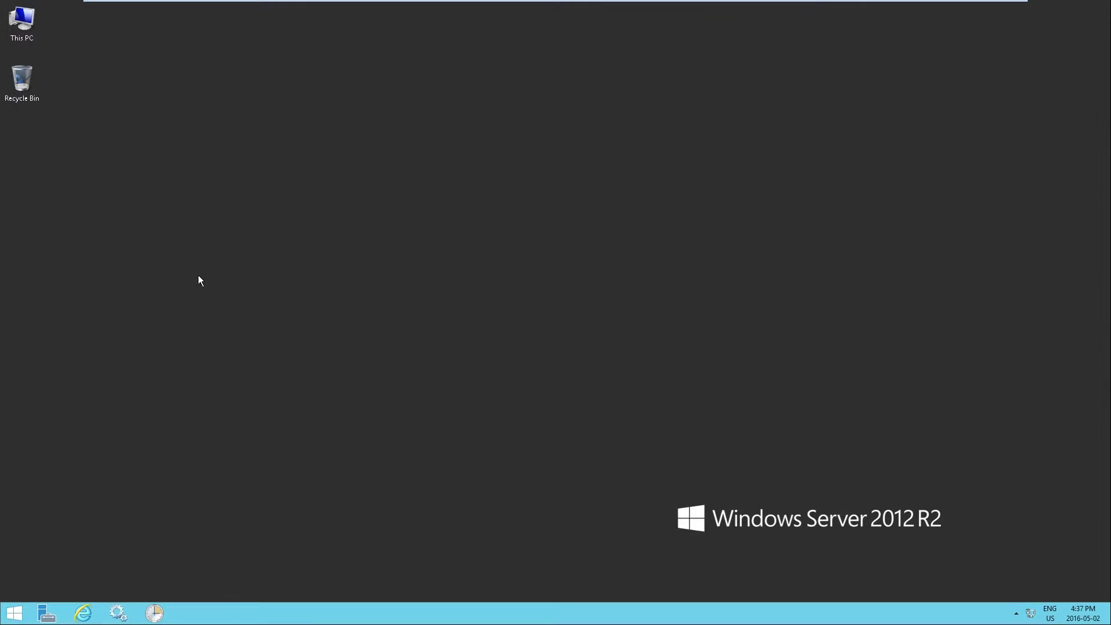
click(14, 612)
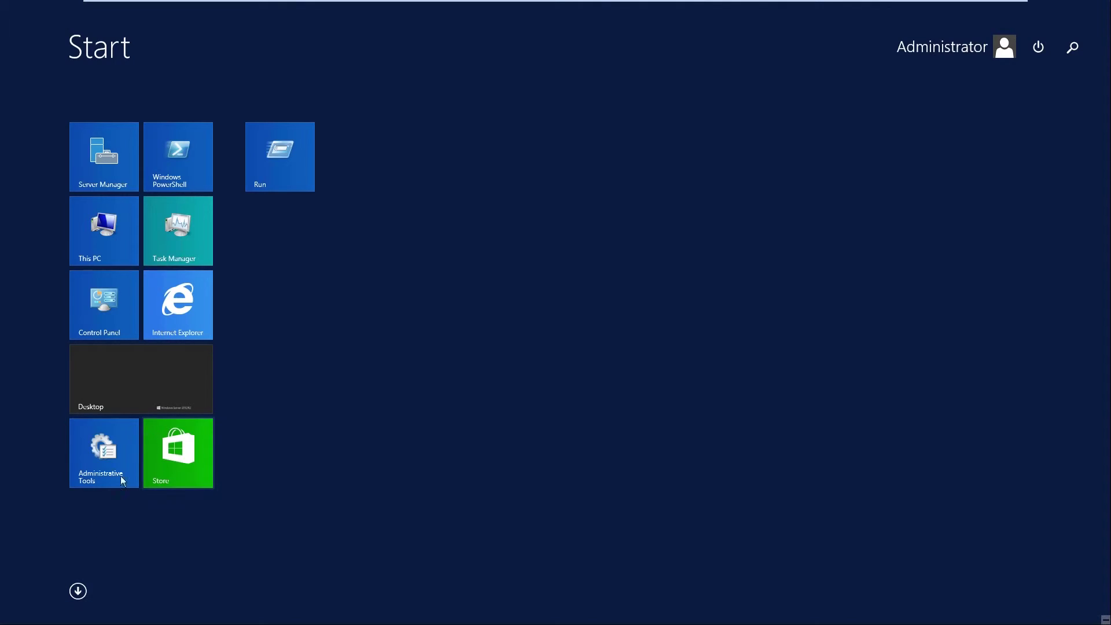
click(78, 591)
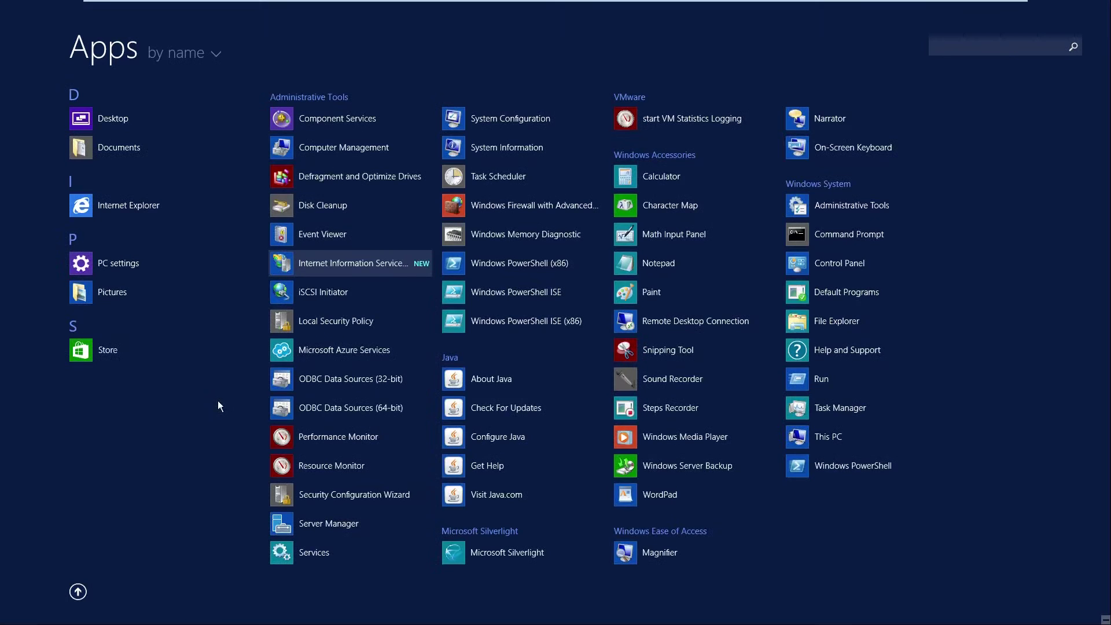
right_click(363, 264)
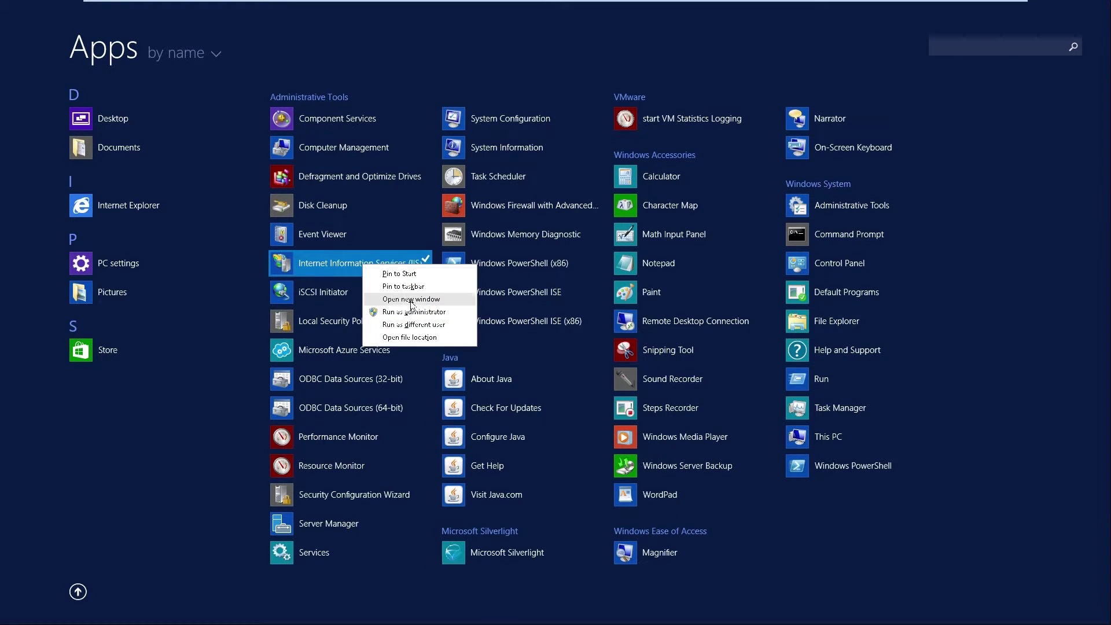
click(400, 273)
key(ctrl+Tab)
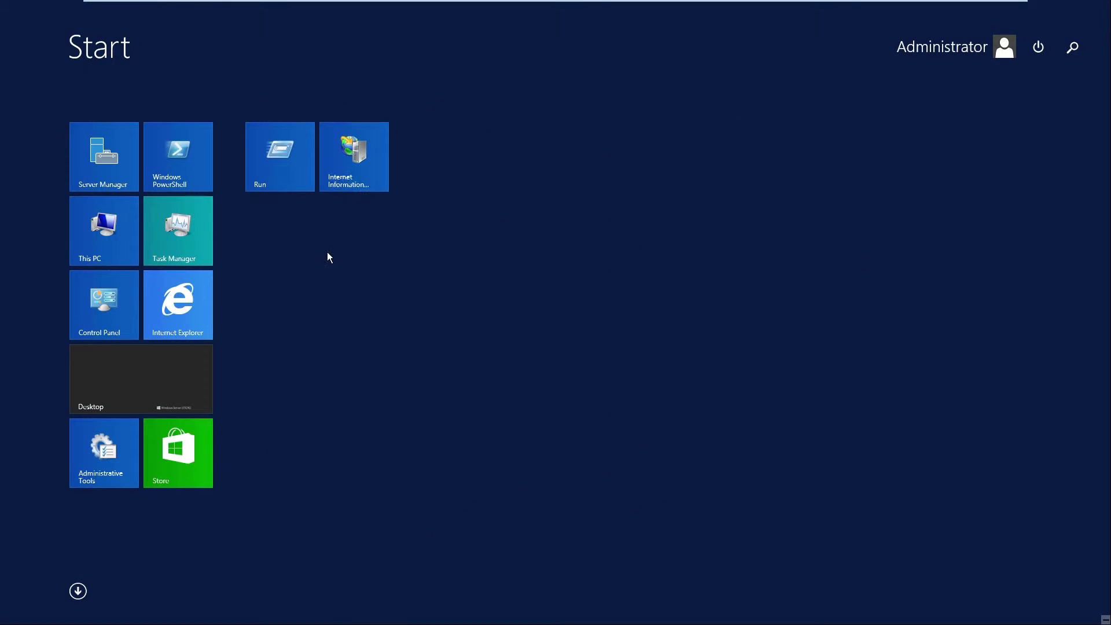
- Open IIS Manager maximized, accept the Microsoft Web Platform offer, and select Default Web Site under the W2012-R2 server
click(359, 169)
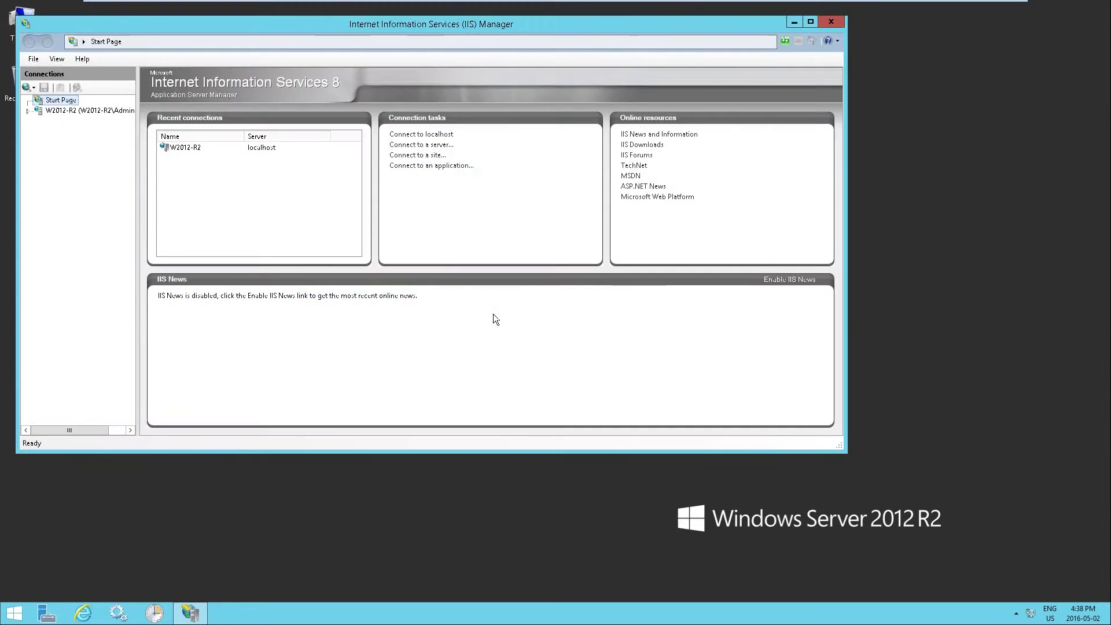
click(810, 21)
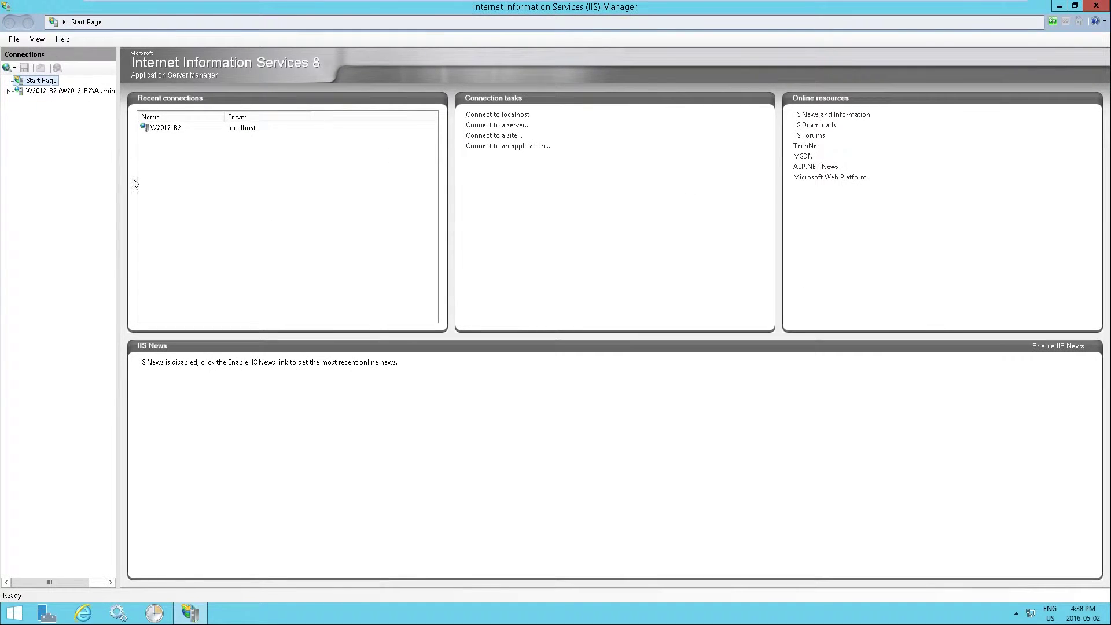
click(14, 91)
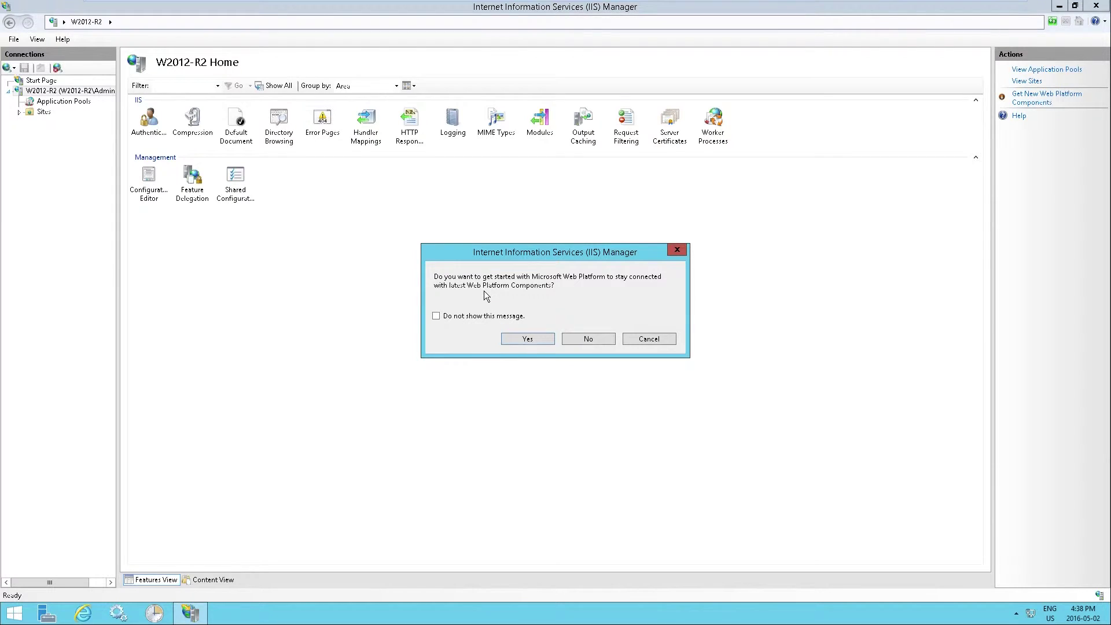
drag(550, 252, 488, 224)
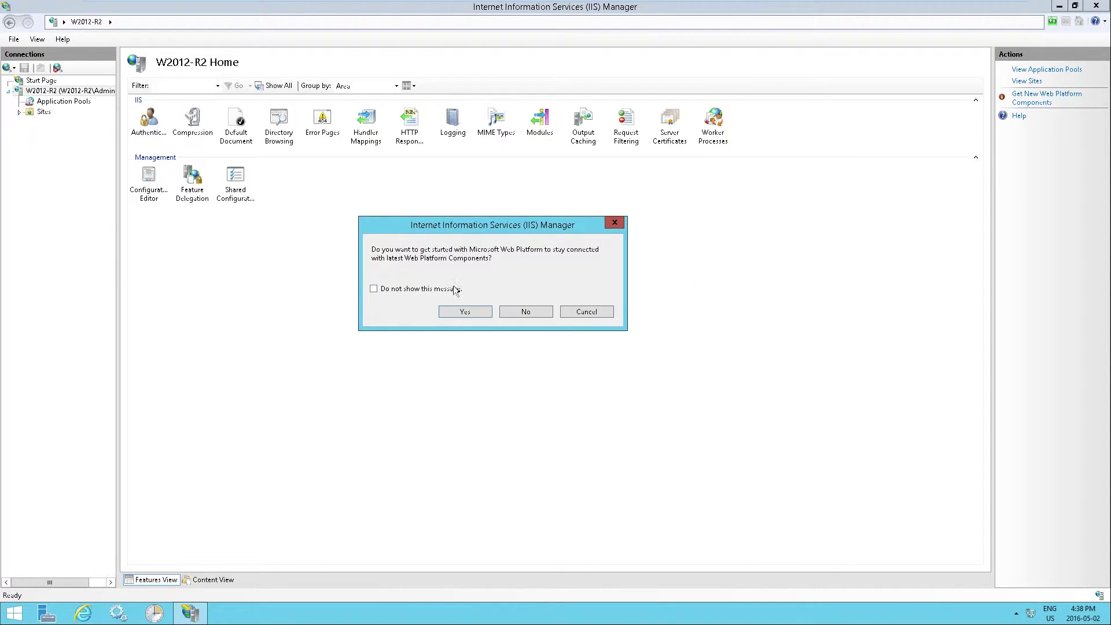
click(465, 313)
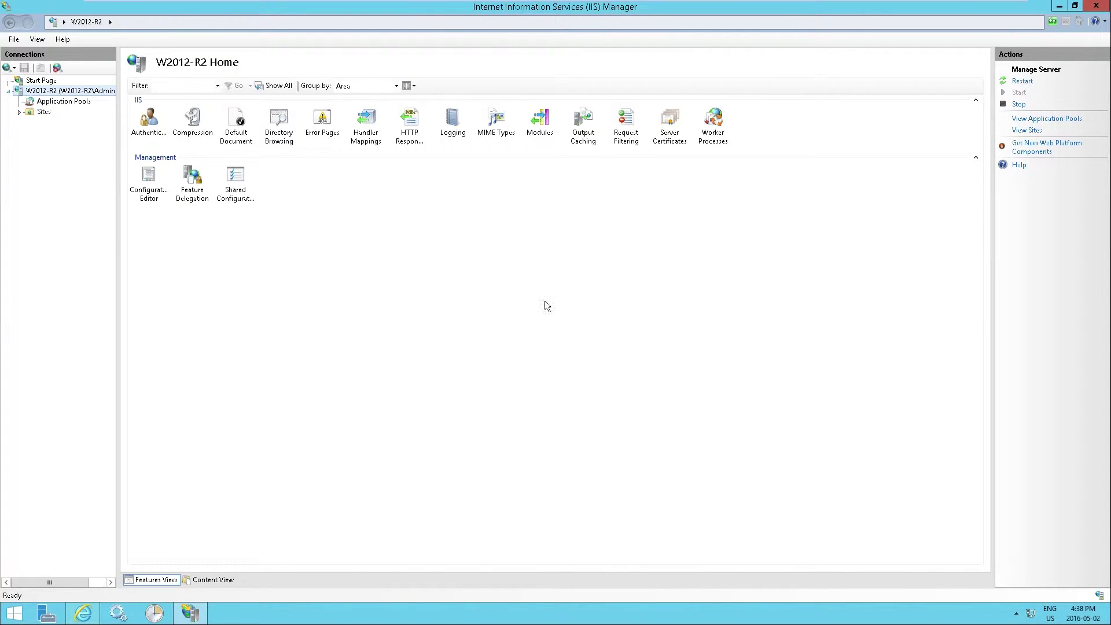
click(19, 111)
click(60, 123)
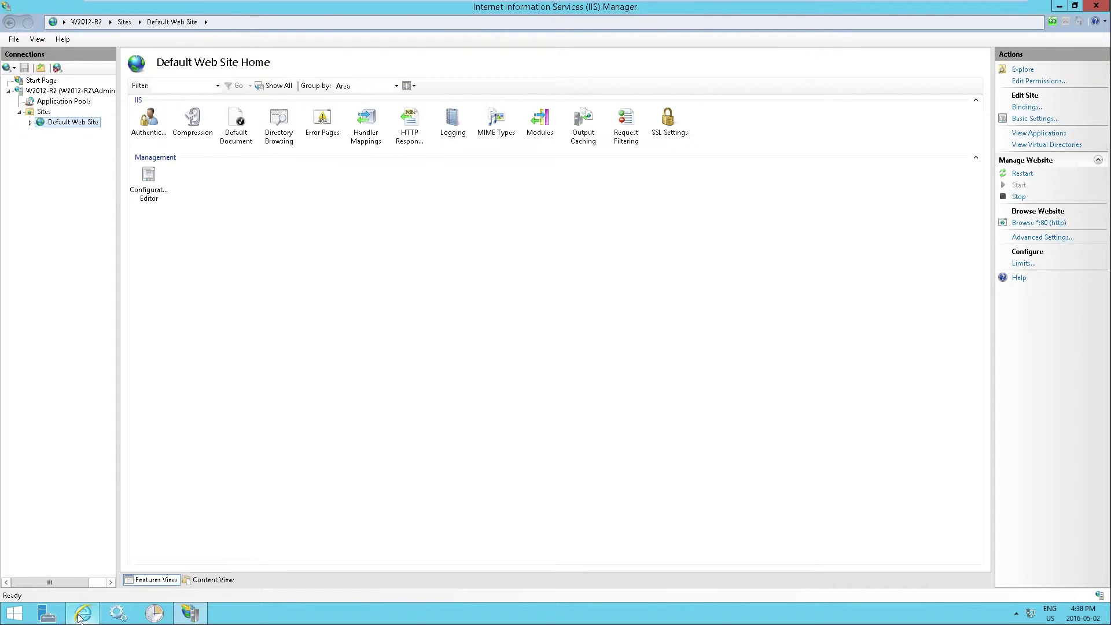
- Switch to Internet Explorer and load localhost to check the default IIS page
mouse_move(80, 617)
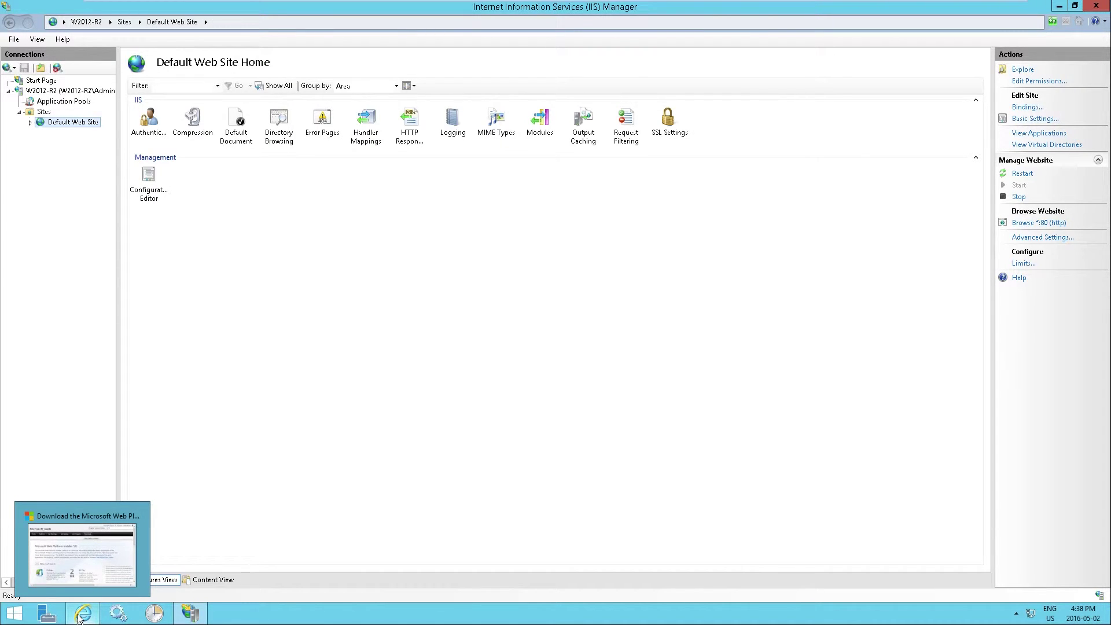
click(80, 617)
click(204, 47)
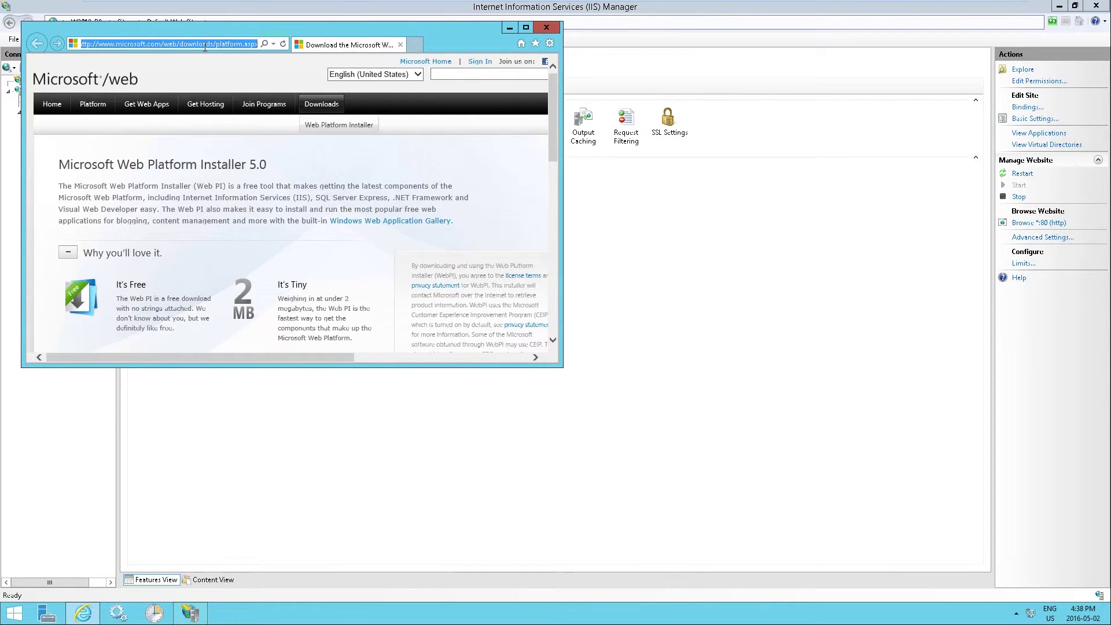
double_click(207, 46)
text(localhost)
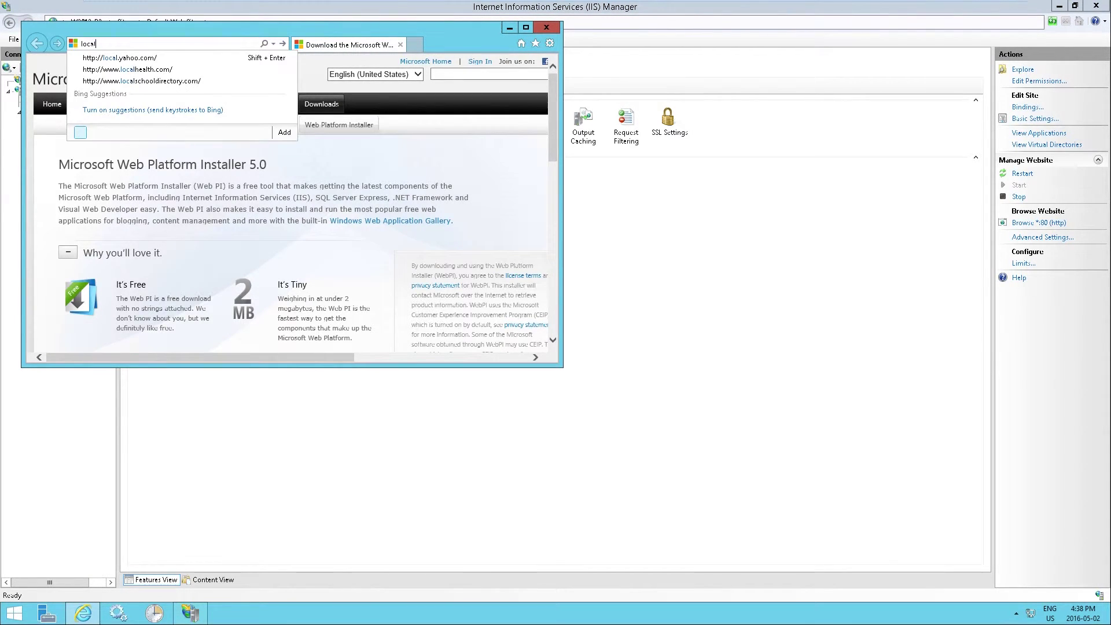
key(Return)
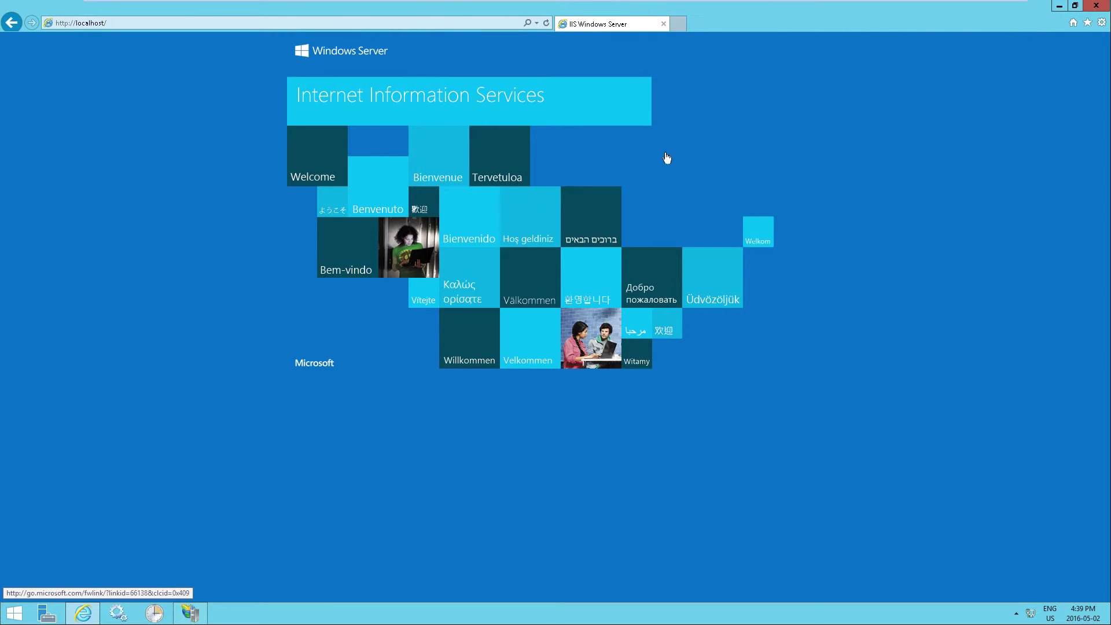
click(129, 24)
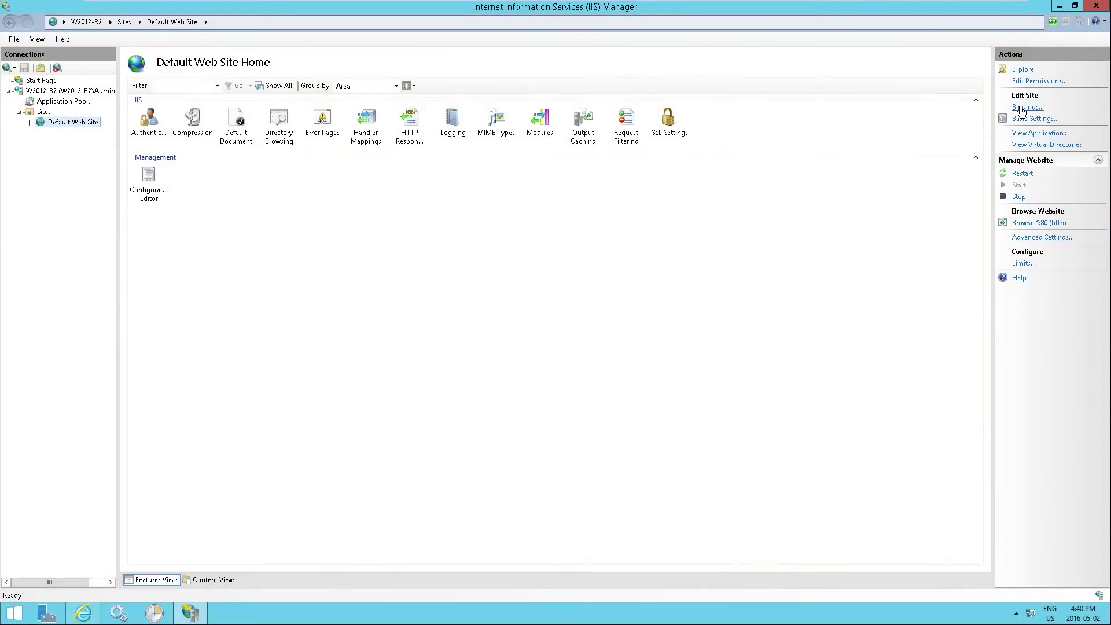
- Return to IIS Manager and add an http binding to Default Web Site for host name example.com, port 80, all unassigned addresses
click(1024, 107)
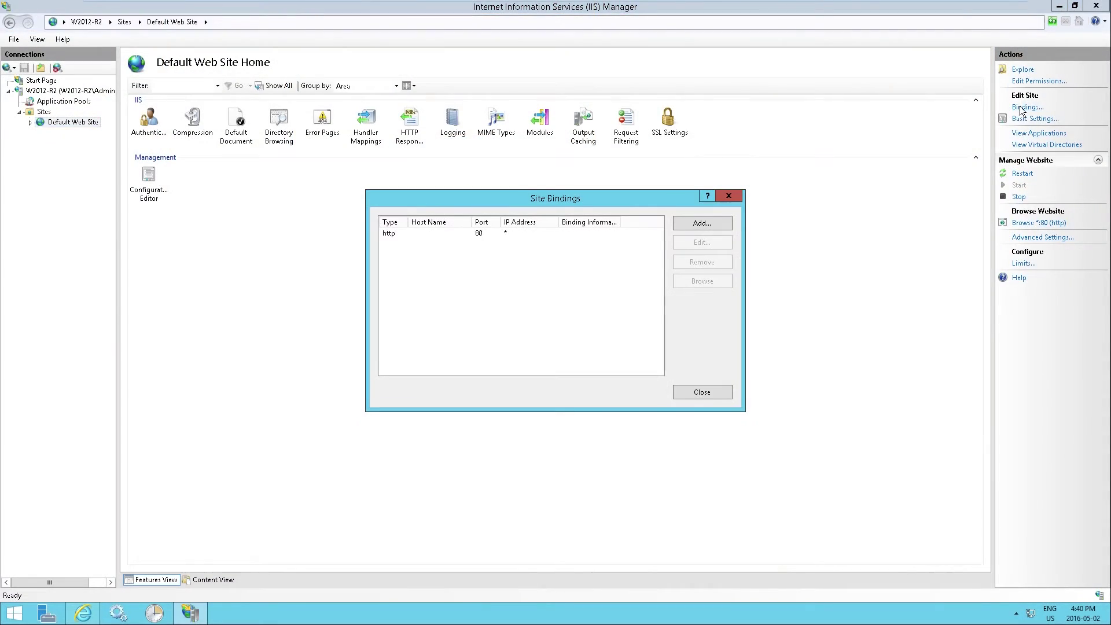
click(408, 235)
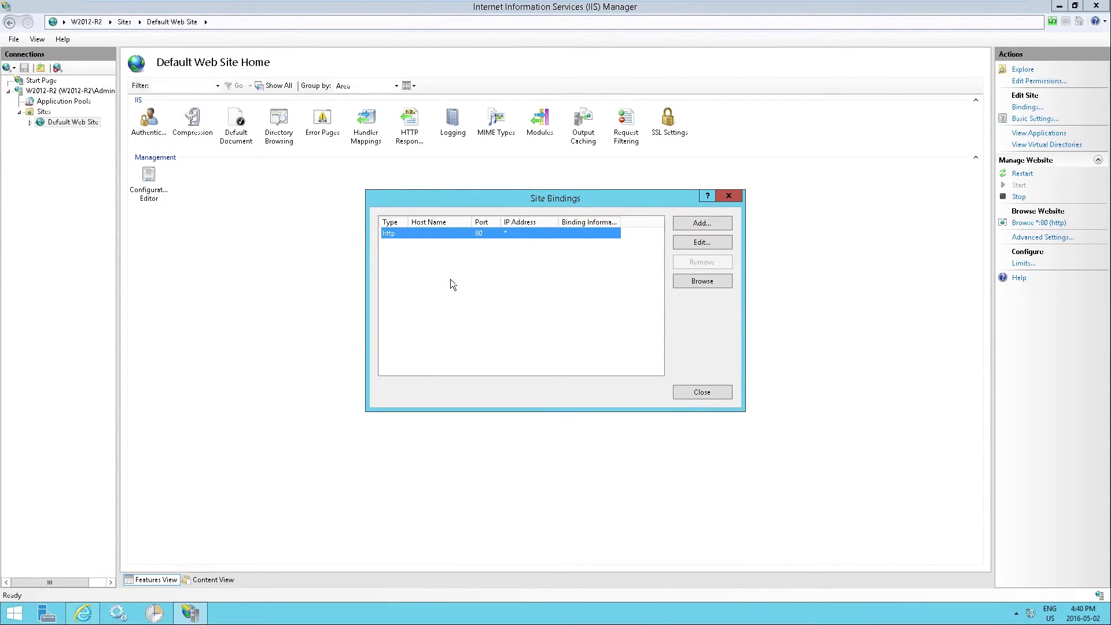
click(697, 226)
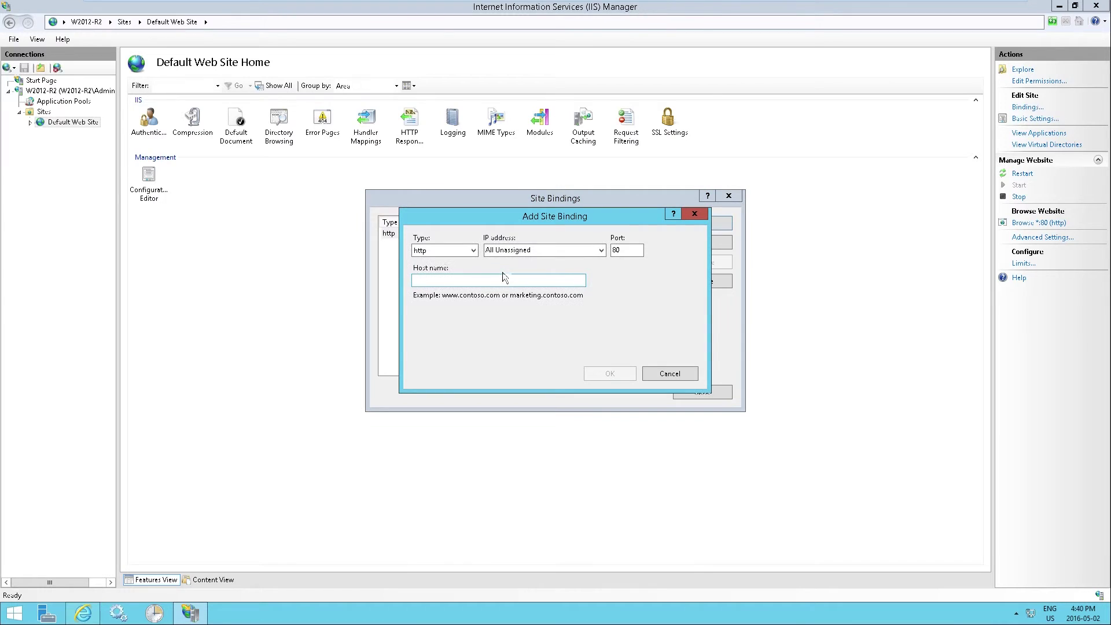
click(446, 281)
text(example.com)
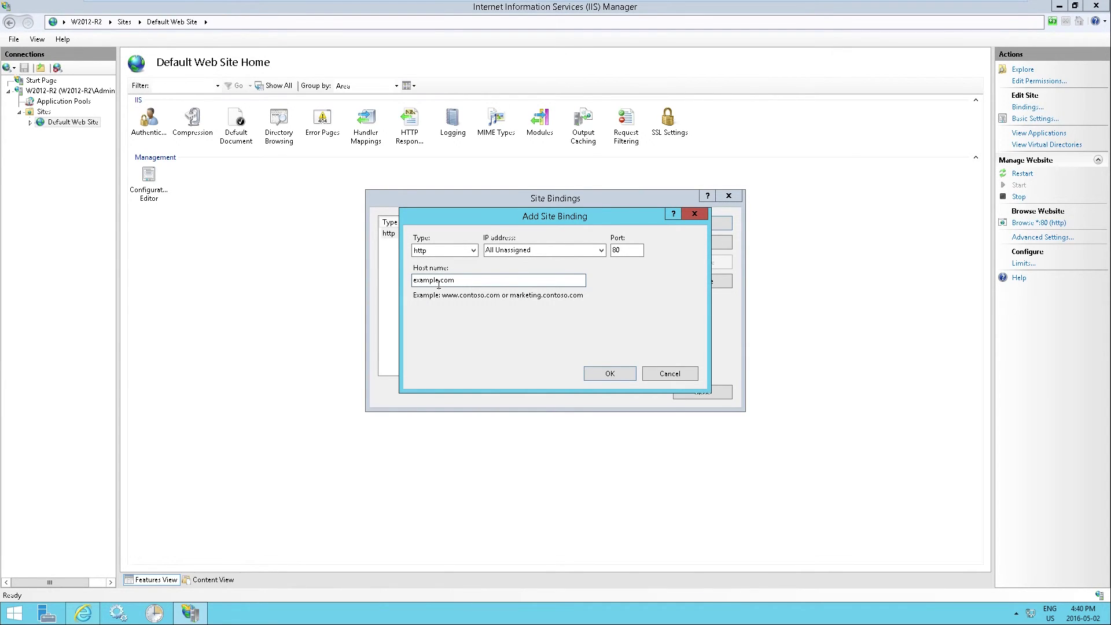
click(609, 371)
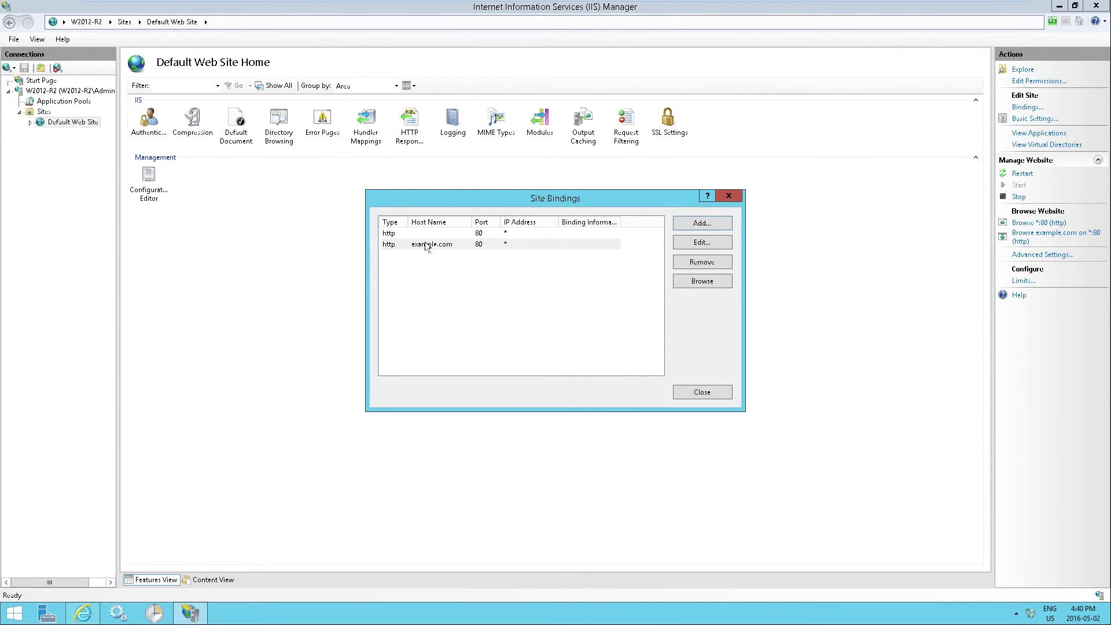
click(387, 248)
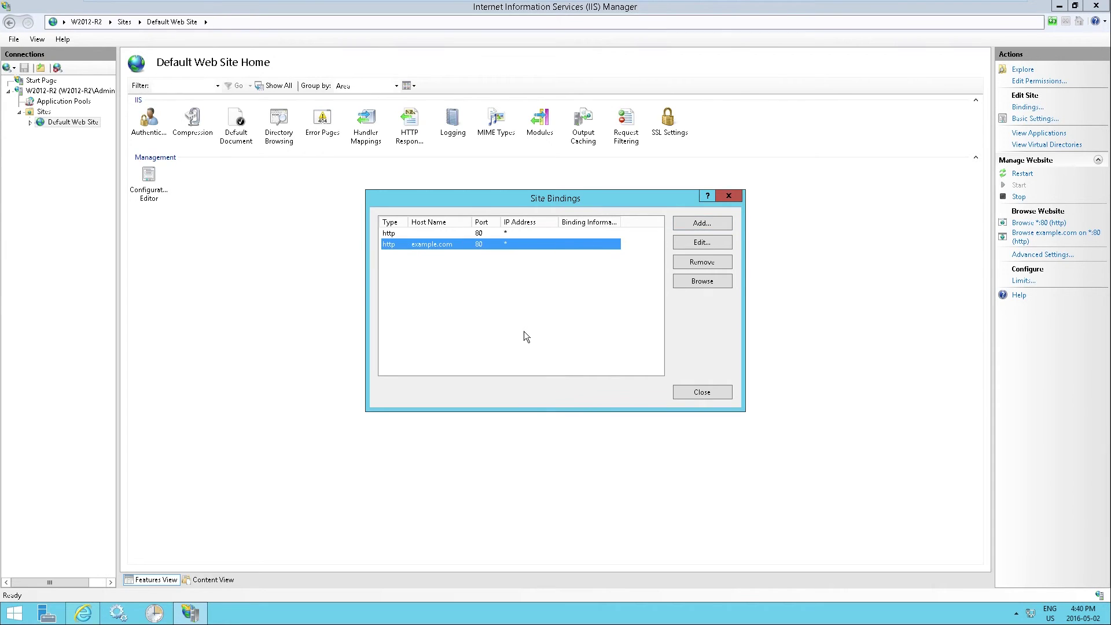